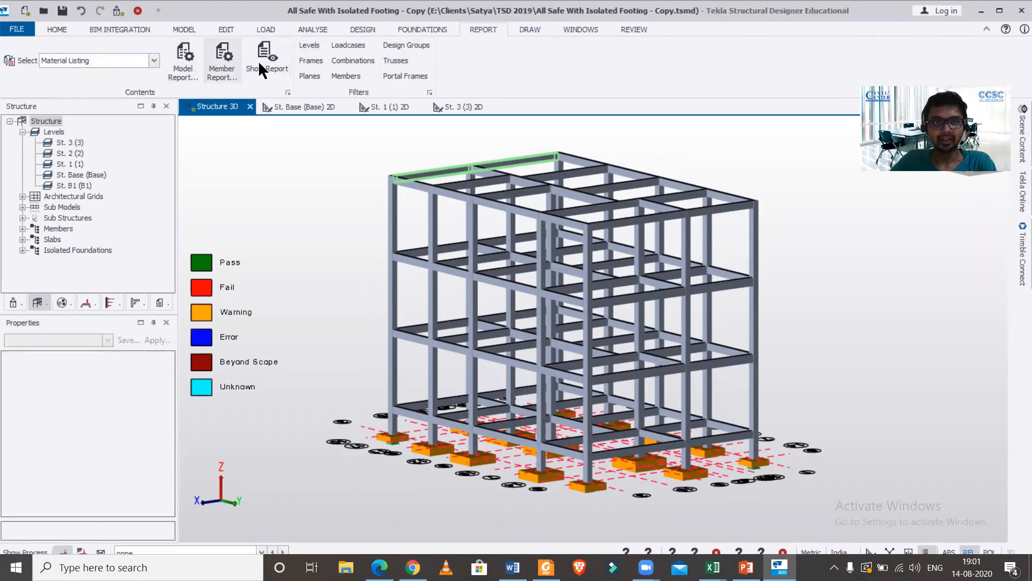
Show the Material Listing report and review its beam, column, slab and pad base tables on the first page
click(260, 64)
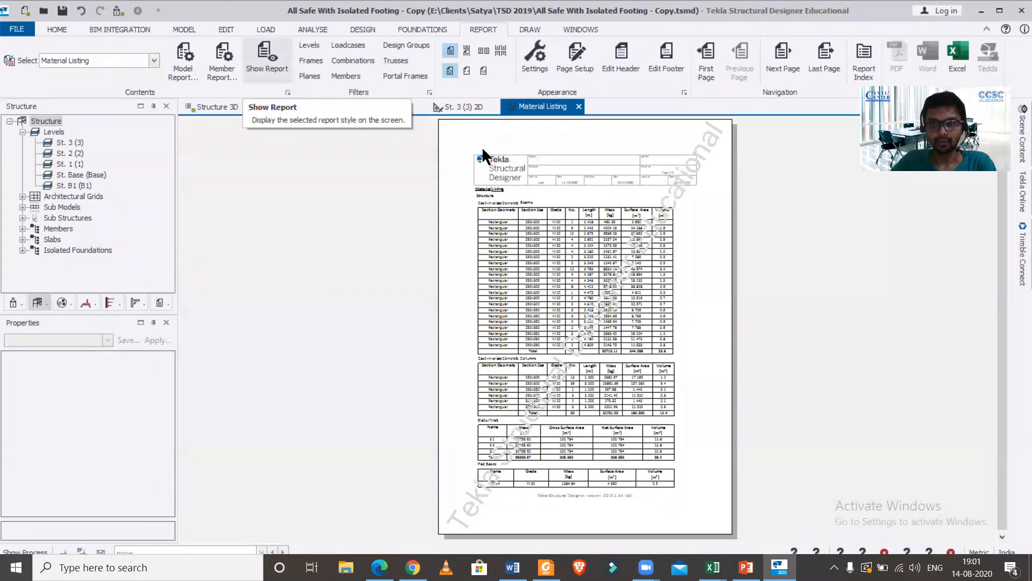
ctrl+scroll(665, 234, up, 3)
ctrl+scroll(667, 231, up, 2)
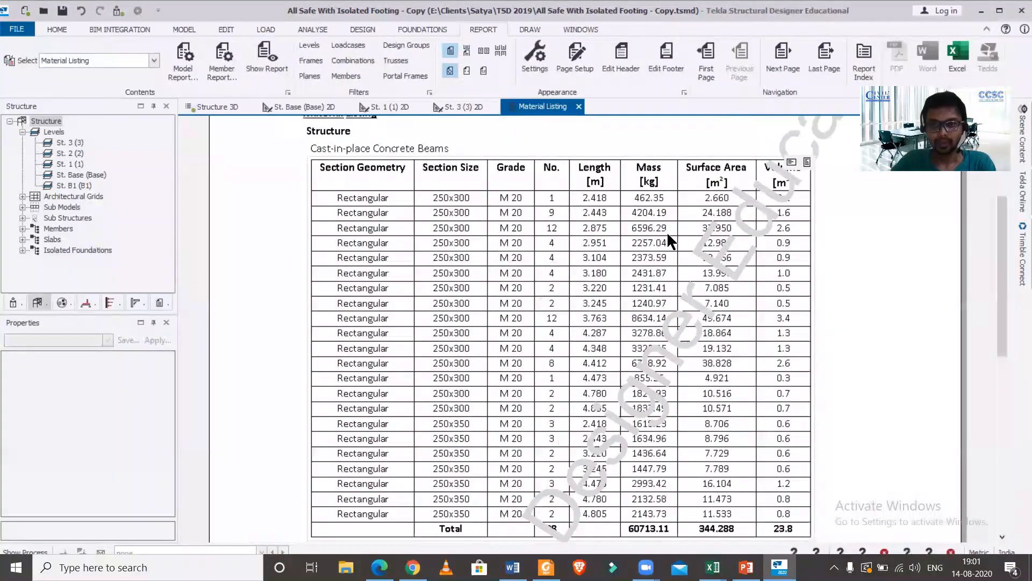
scroll(667, 231, down, 10)
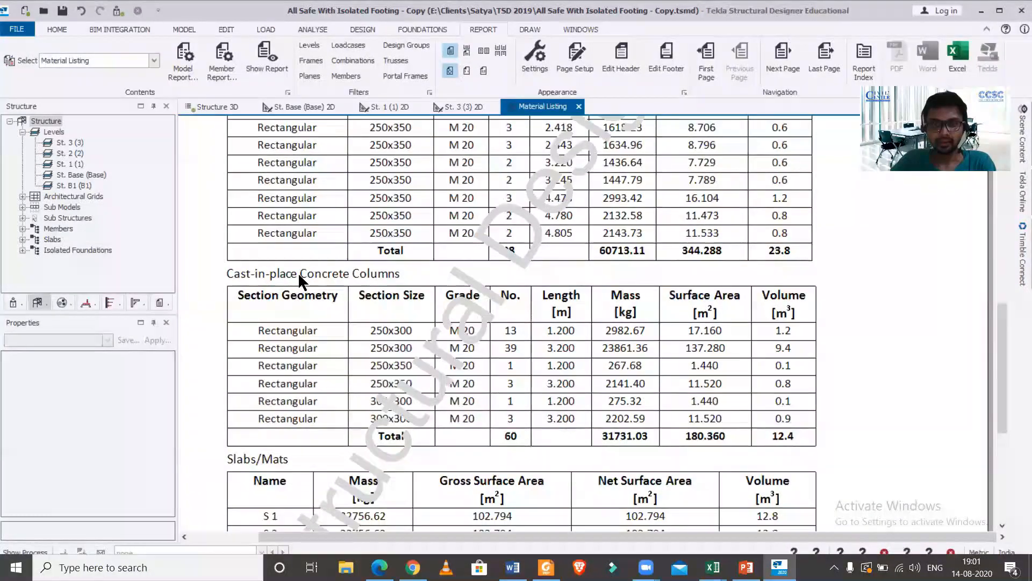
scroll(318, 281, down, 3)
scroll(312, 306, down, 2)
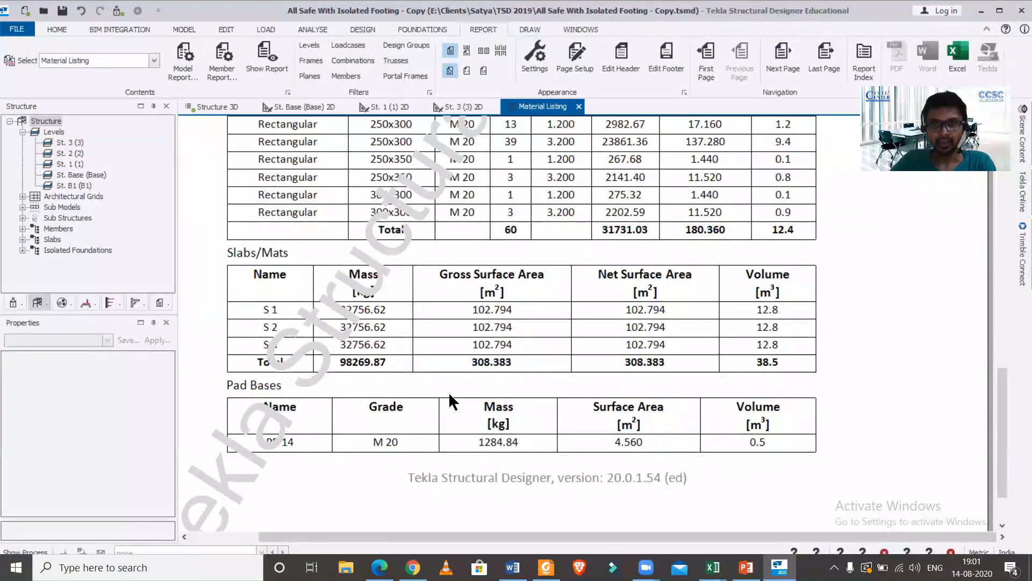
Review the following page and the last page of the report, through the concrete and reinforcement totals
click(782, 59)
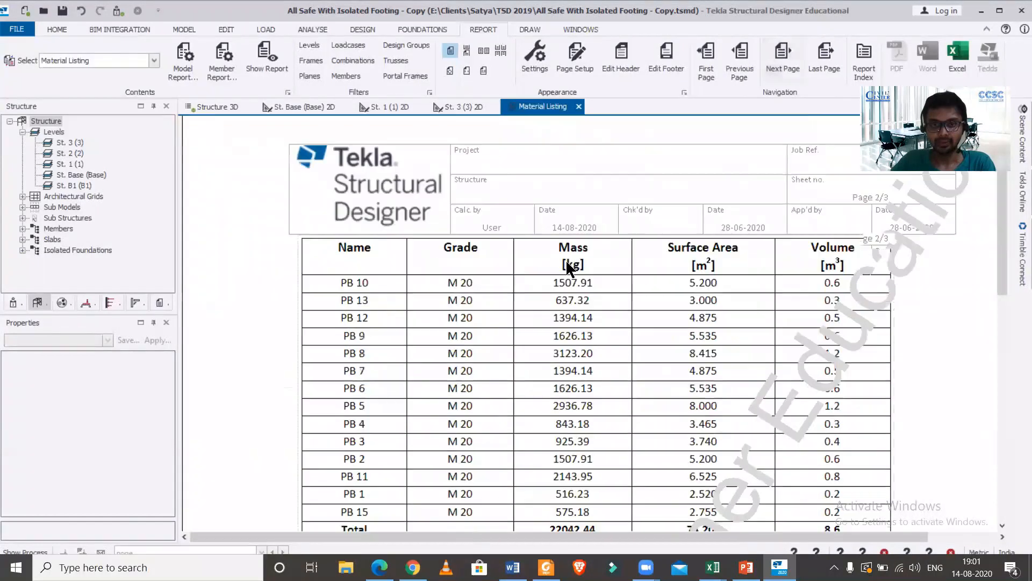
scroll(566, 259, down, 12)
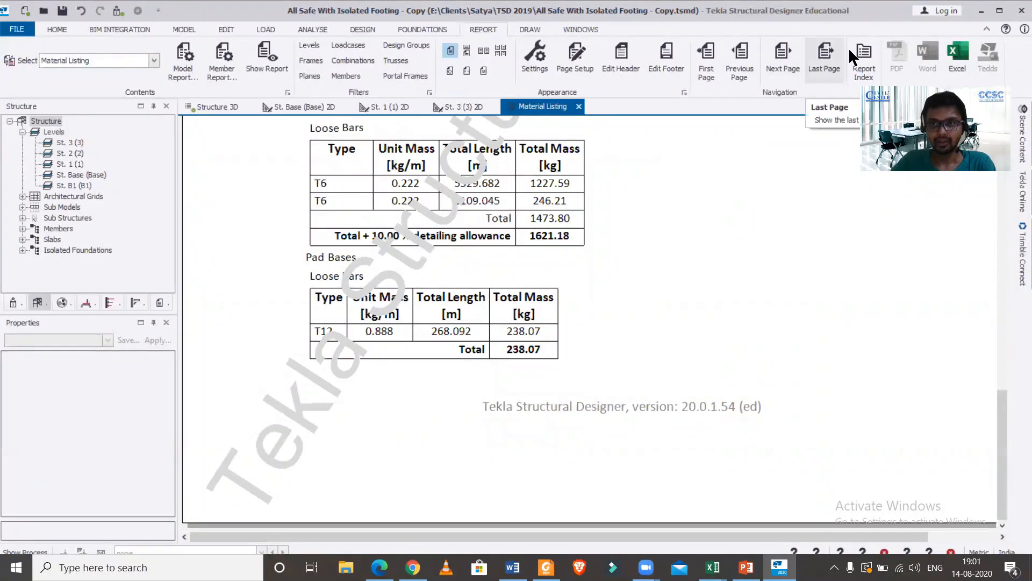
click(830, 55)
scroll(412, 284, down, 3)
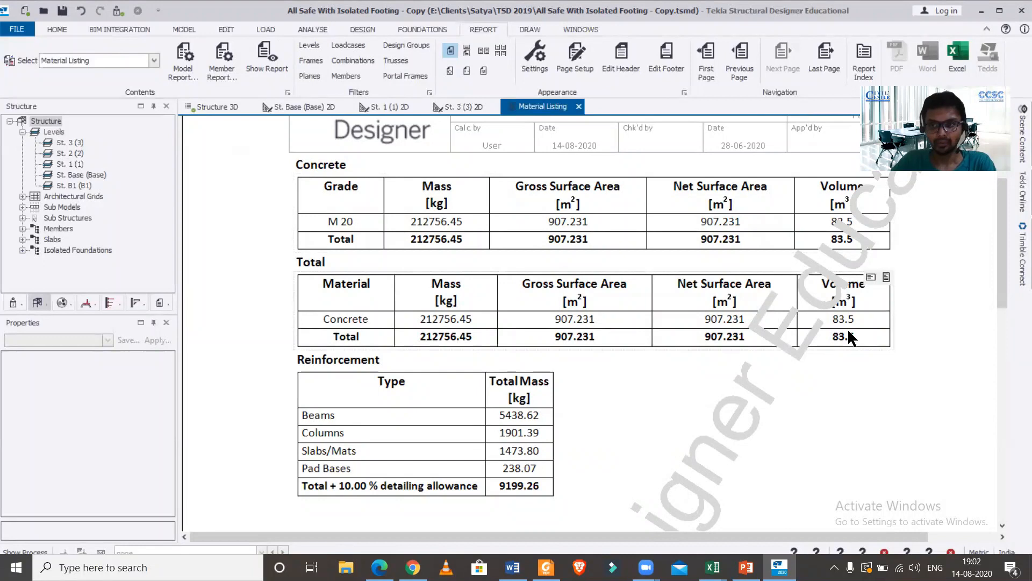
scroll(522, 403, down, 2)
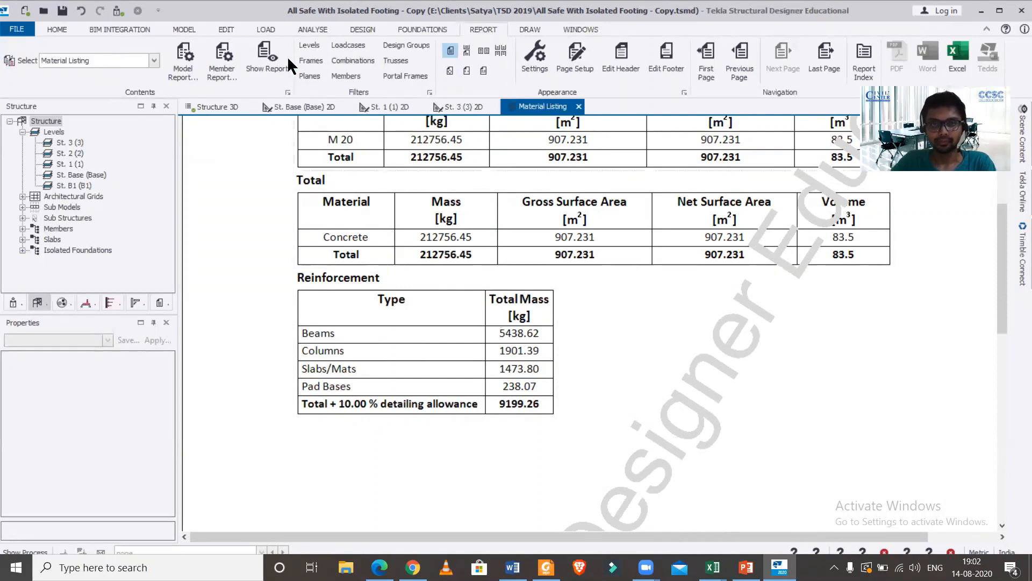
Create a level filter named Selected levels that includes only St. 2 (2)
click(304, 45)
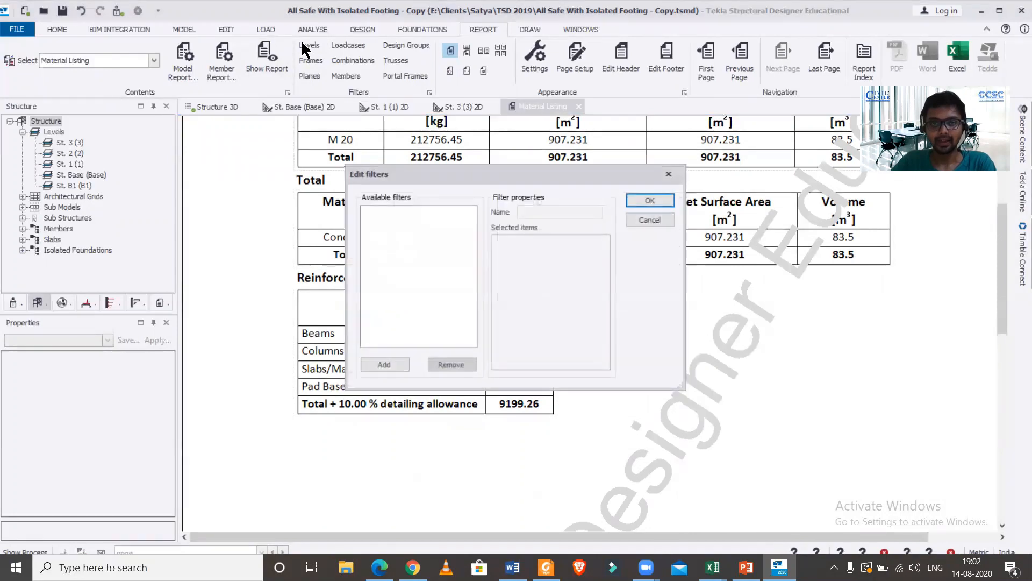
click(377, 365)
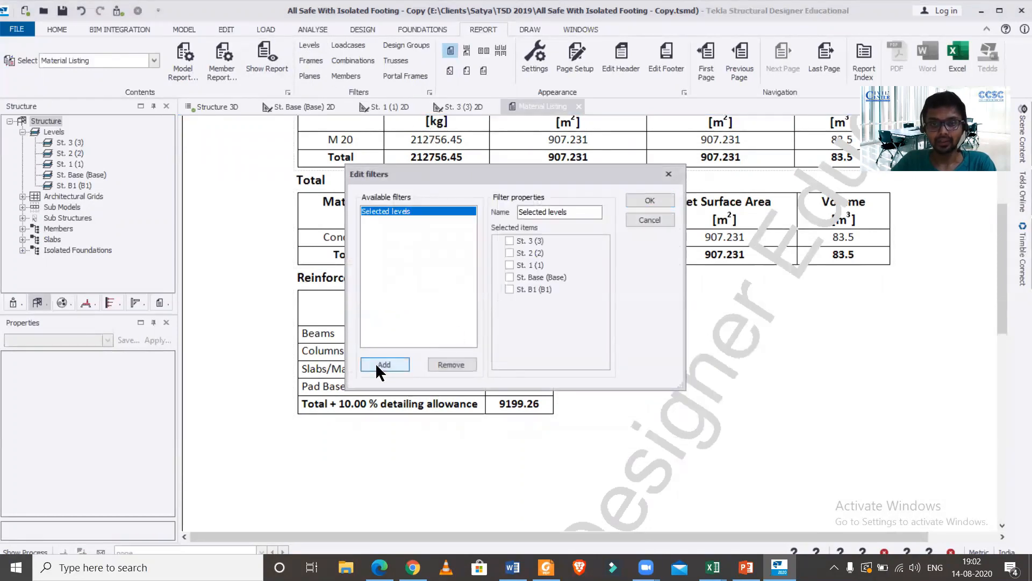
click(509, 251)
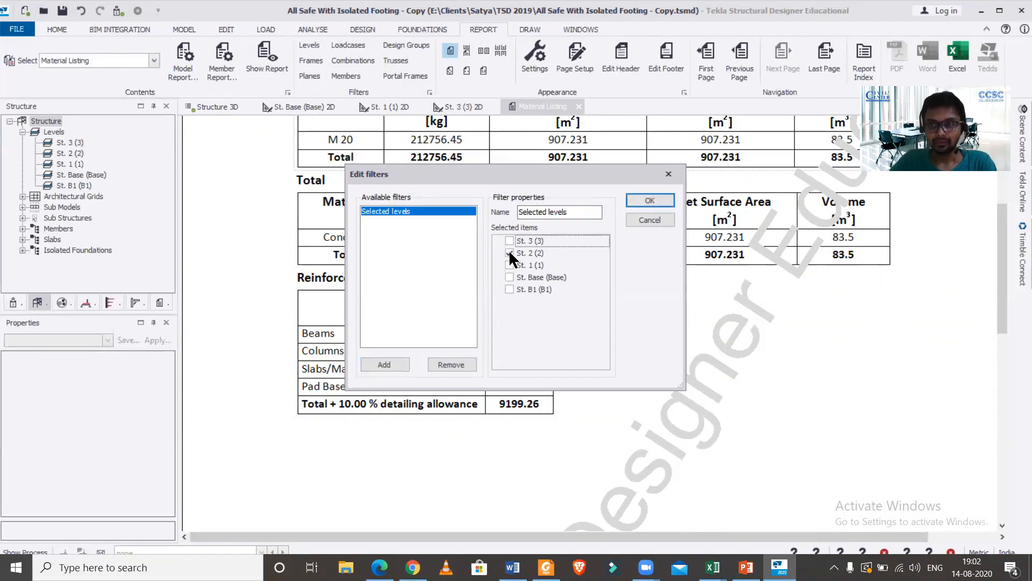
click(653, 200)
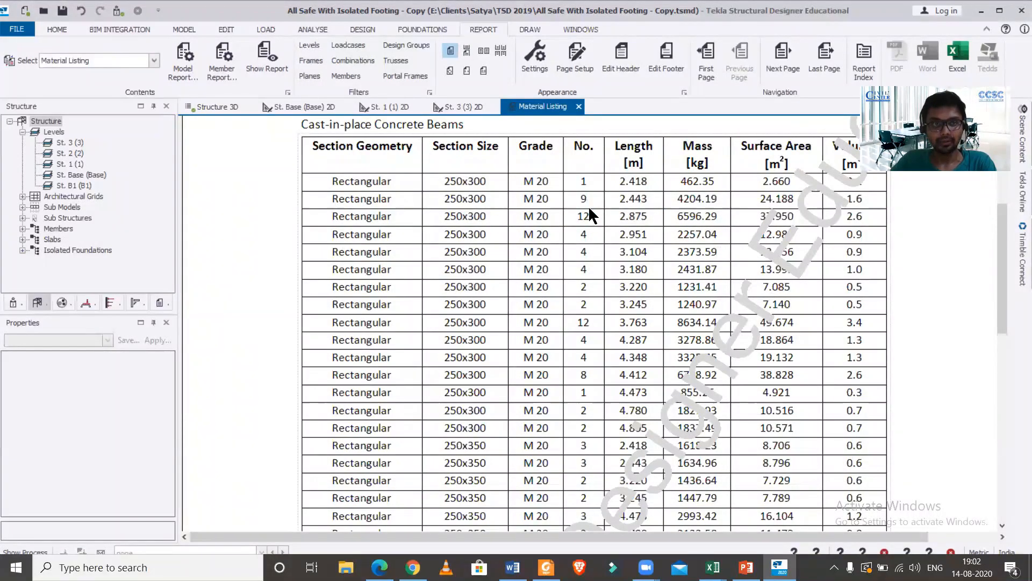
Apply the Selected levels model filter to the Material Listing chapter in the report contents
click(183, 60)
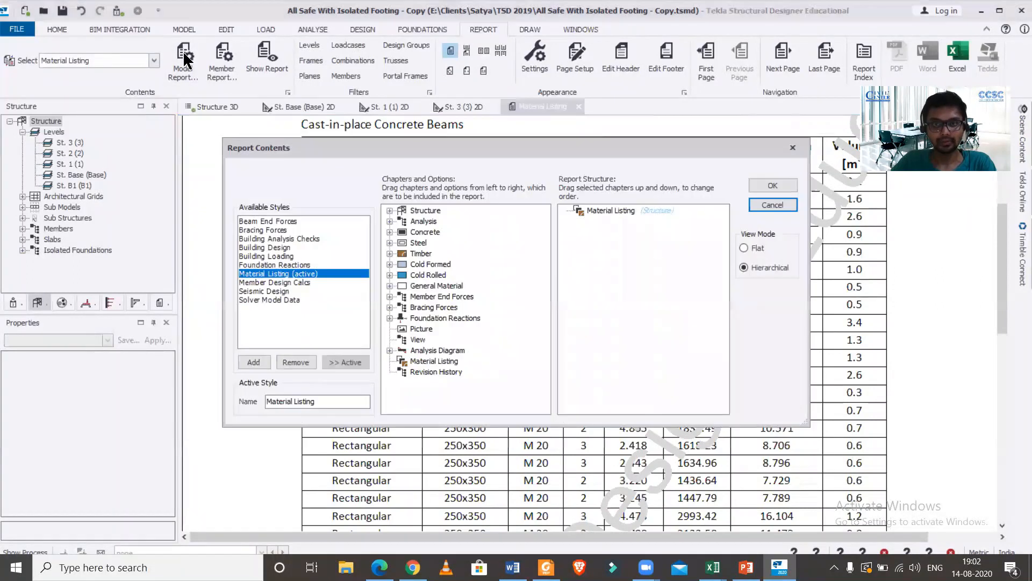
click(602, 211)
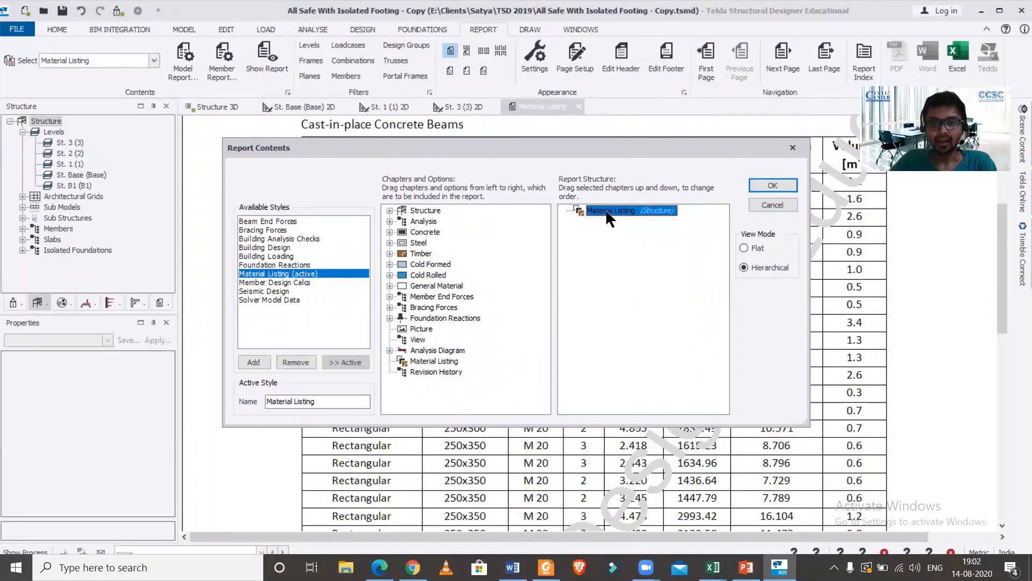
right_click(607, 211)
mouse_move(642, 239)
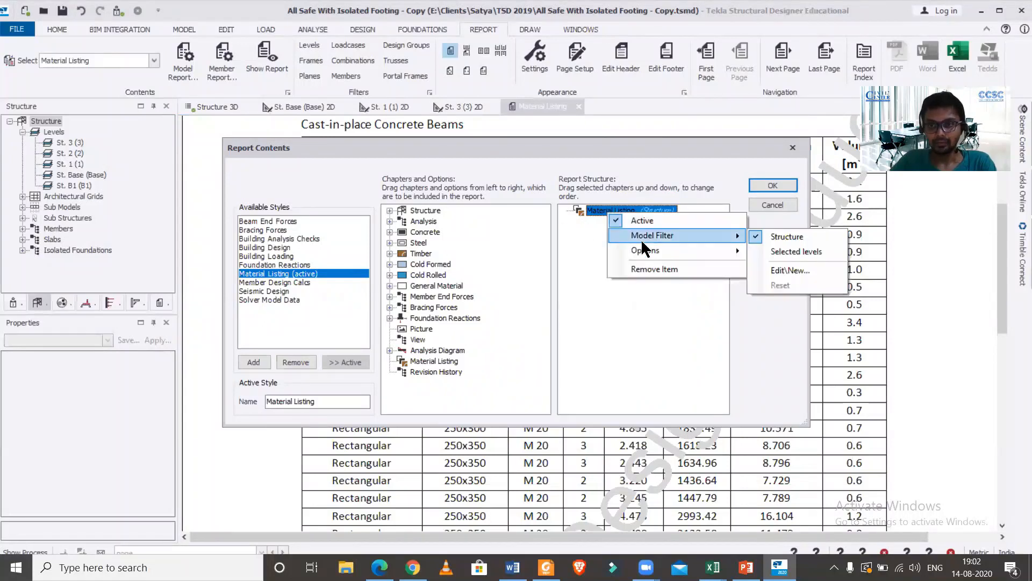
click(780, 252)
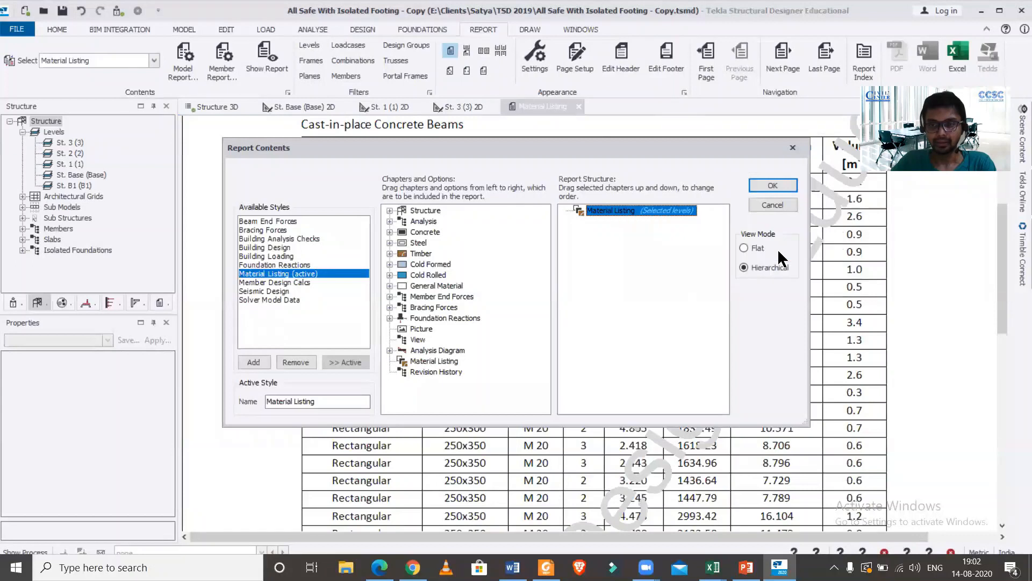
click(772, 185)
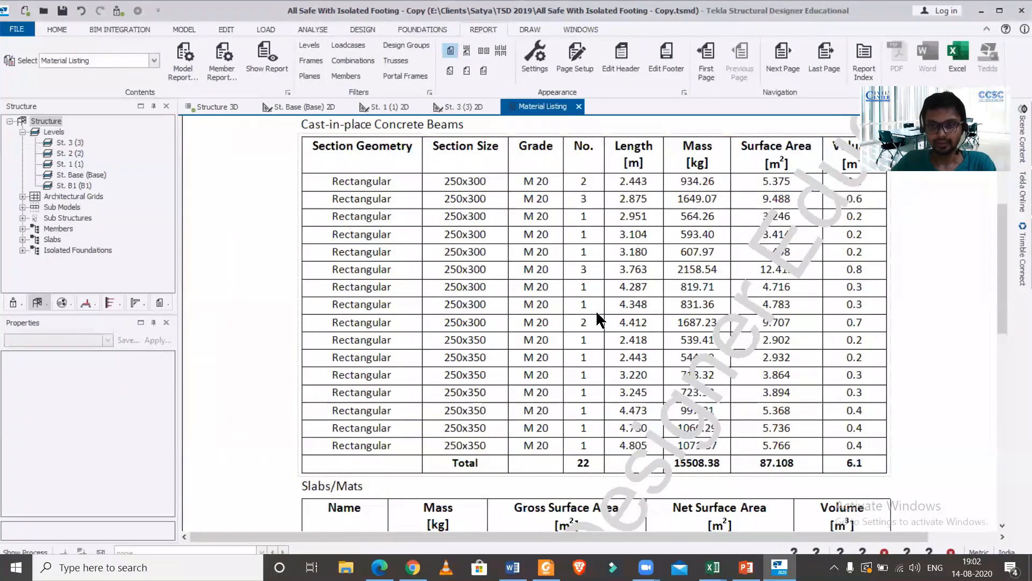
Review the filtered report's beam, slab and reinforcement quantities, including the totals on the last page
scroll(596, 310, down, 5)
scroll(593, 310, down, 3)
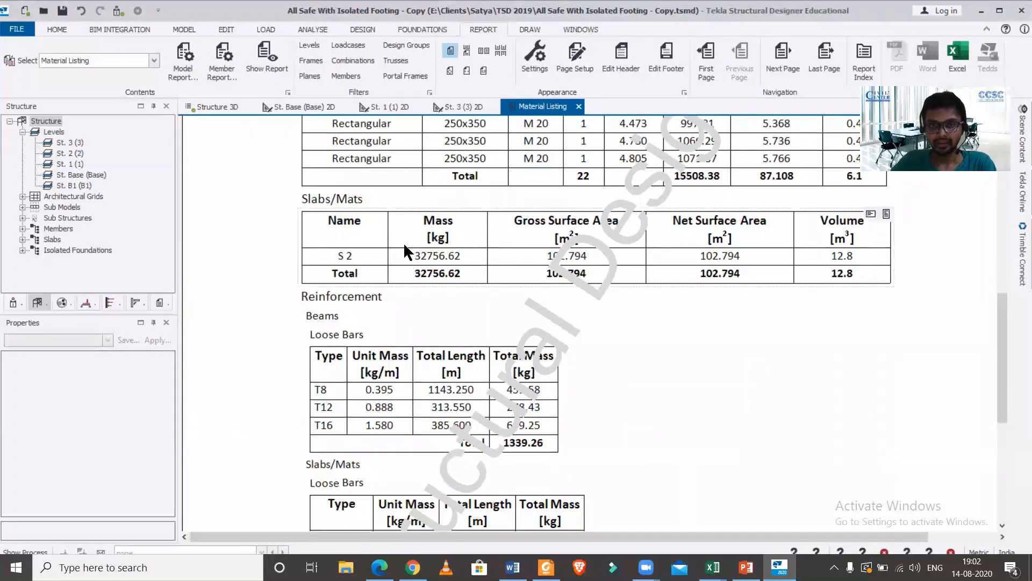
scroll(405, 242, down, 4)
scroll(411, 245, down, 3)
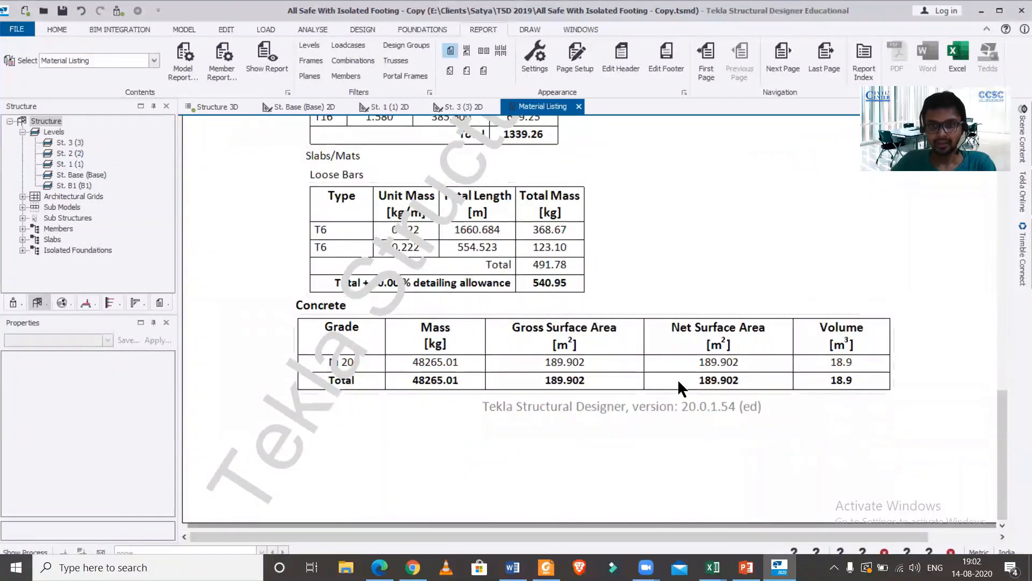
click(824, 56)
scroll(696, 355, down, 3)
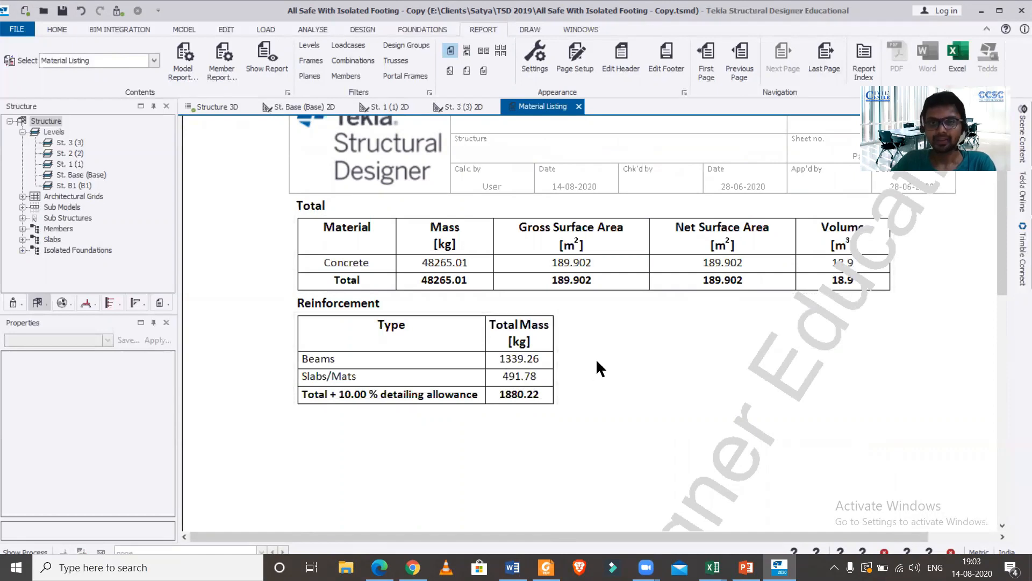
scroll(597, 362, up, 2)
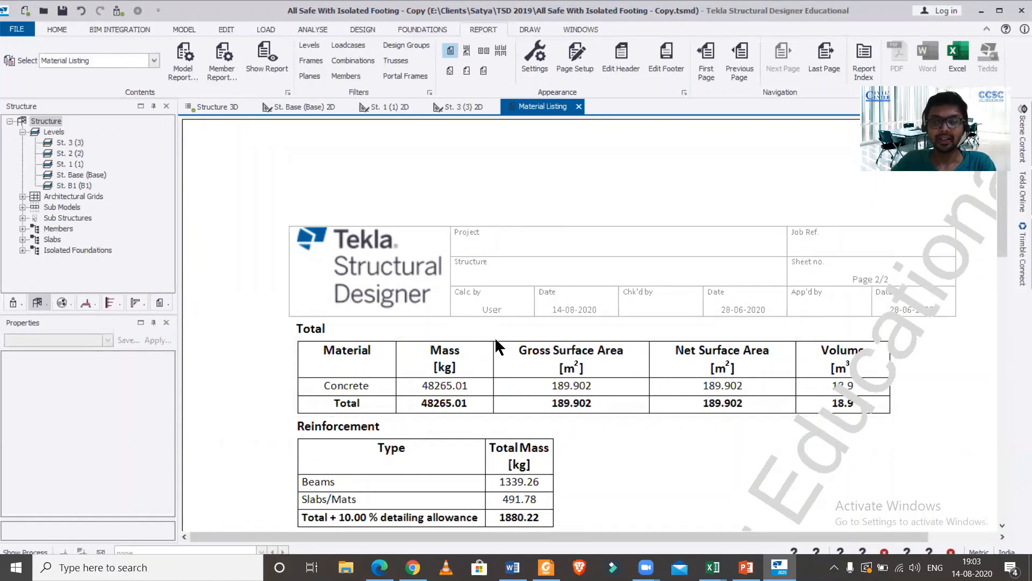
Try taking the Material Listing chapter out of the report structure, and close the report contents without applying it
click(181, 59)
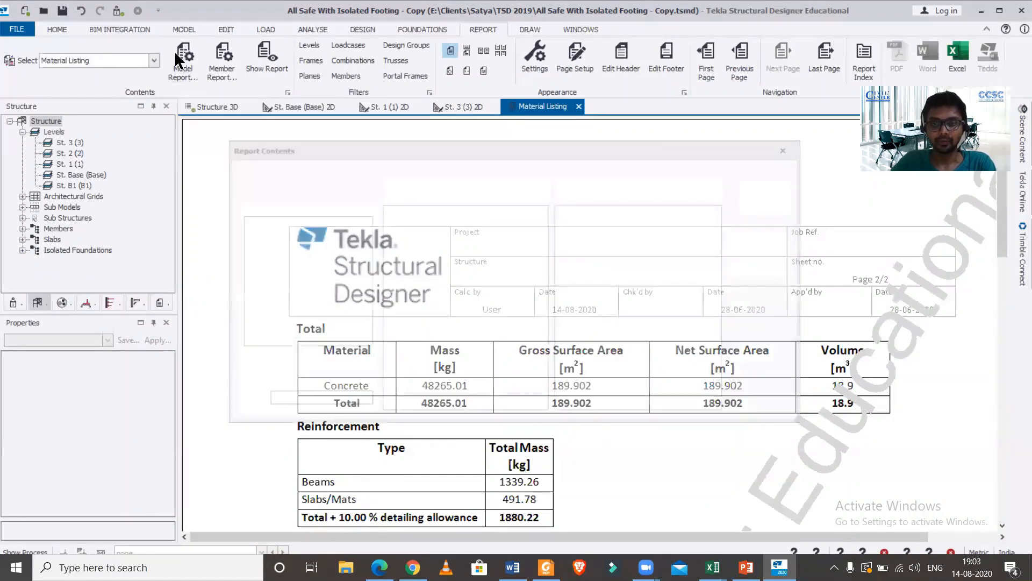
drag(601, 208, 418, 248)
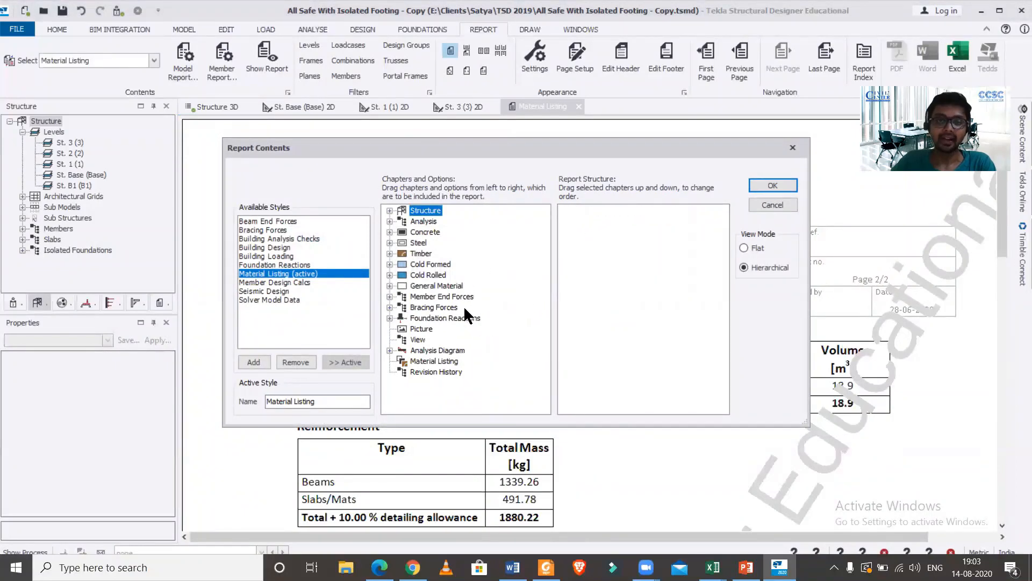
click(793, 147)
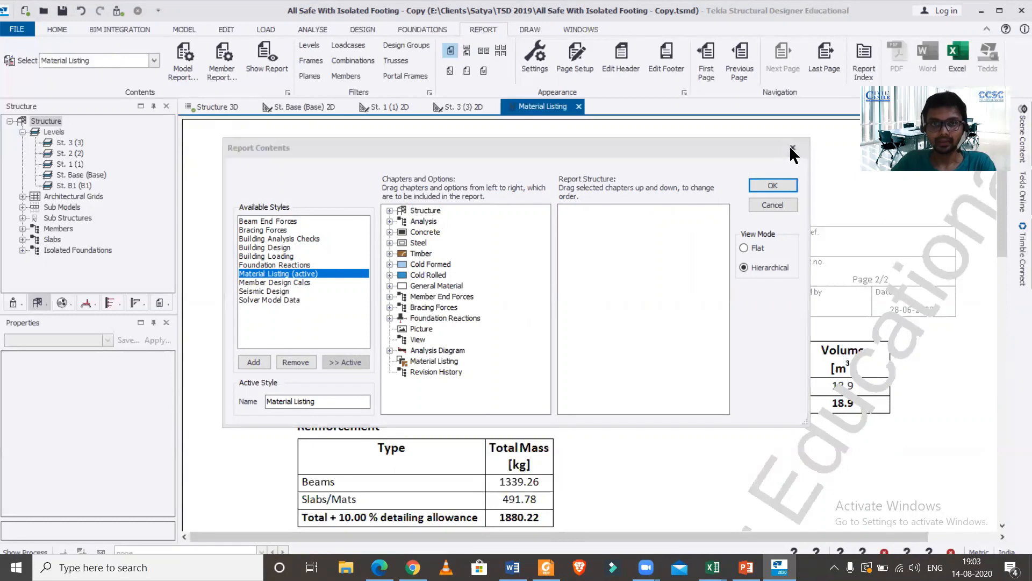
Check which levels the Selected levels filter includes and look through the available report styles
click(310, 45)
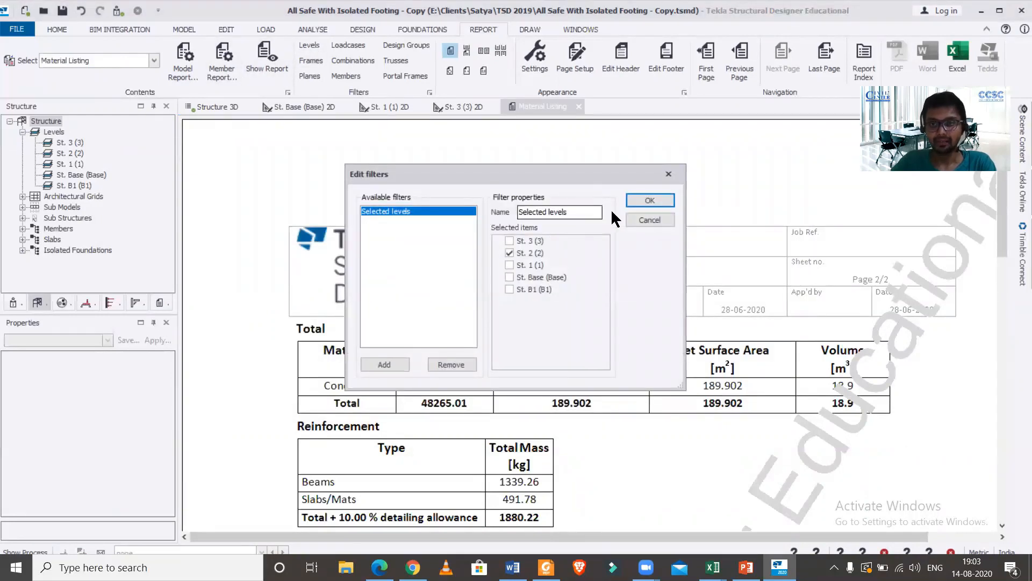
click(668, 173)
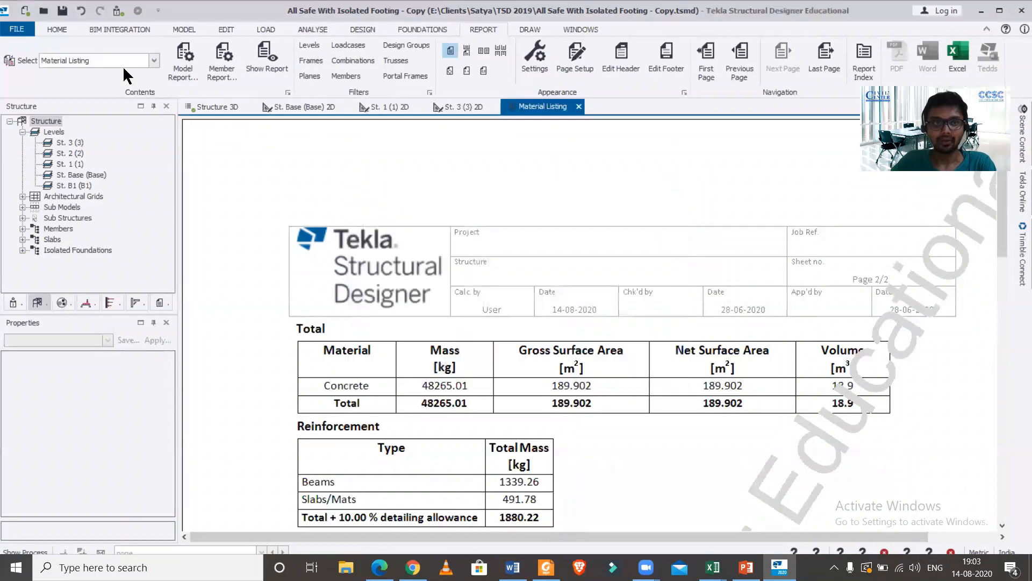
click(153, 61)
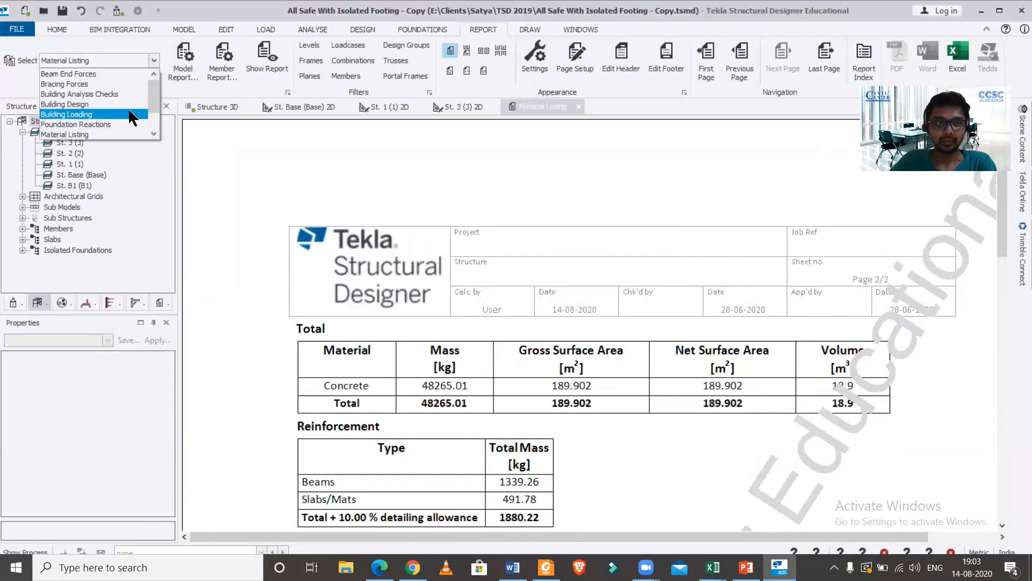
mouse_move(150, 97)
mouse_down()
mouse_move(152, 109)
mouse_move(153, 97)
mouse_up()
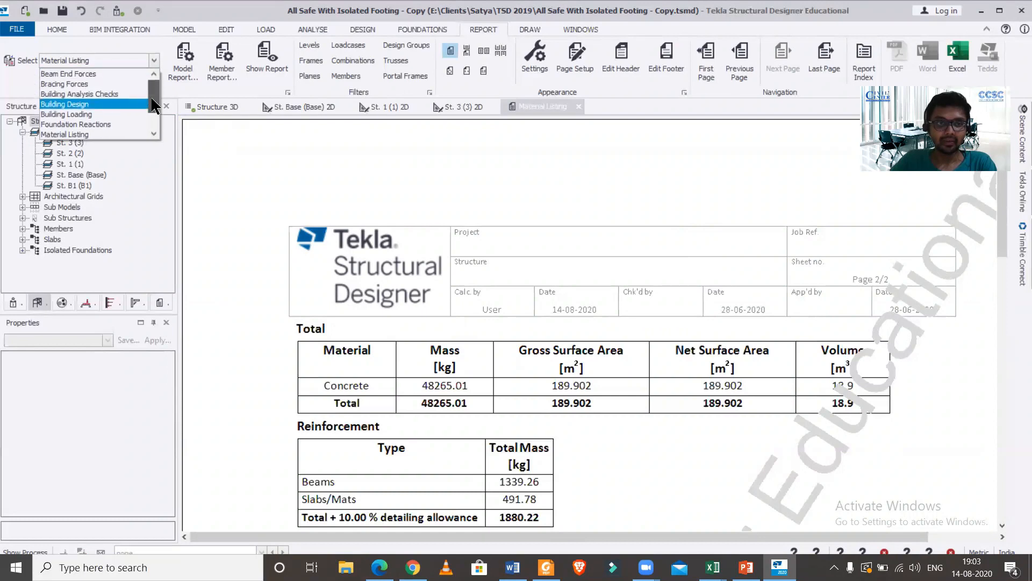
Choose the Beam End Forces style in the model report contents and expand its Member End Forces and Beams chapters
click(182, 76)
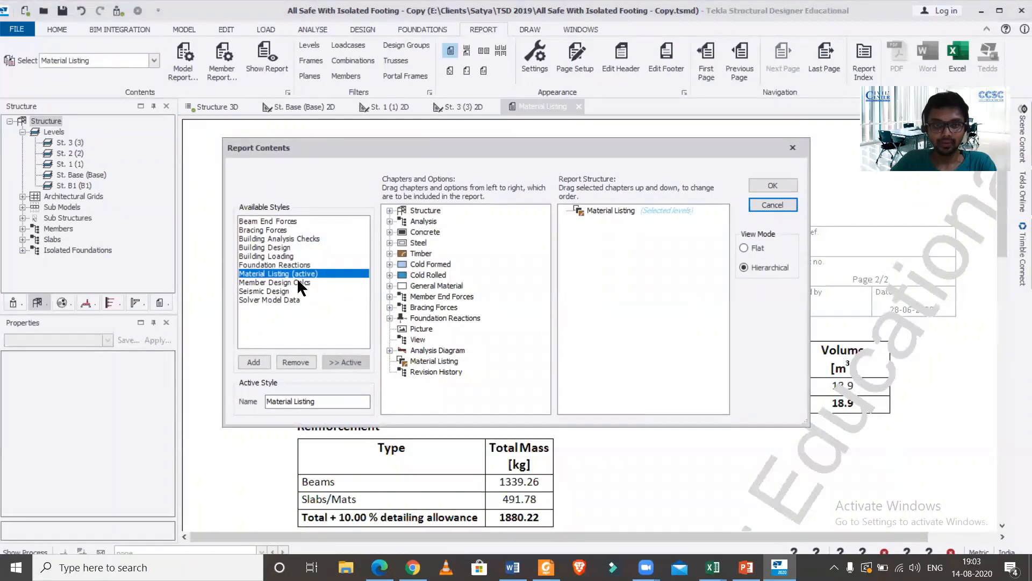
click(290, 257)
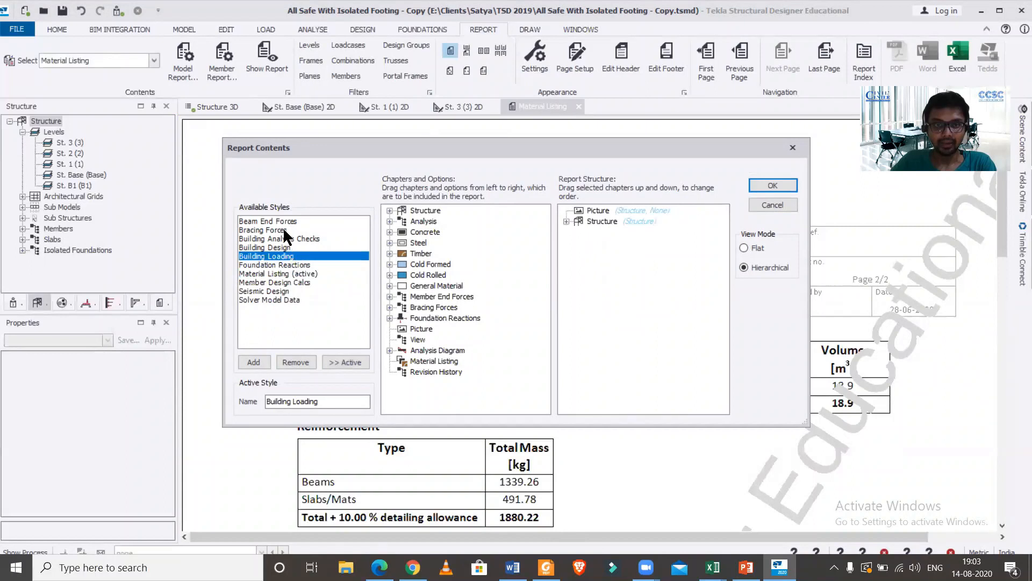
click(284, 229)
click(285, 221)
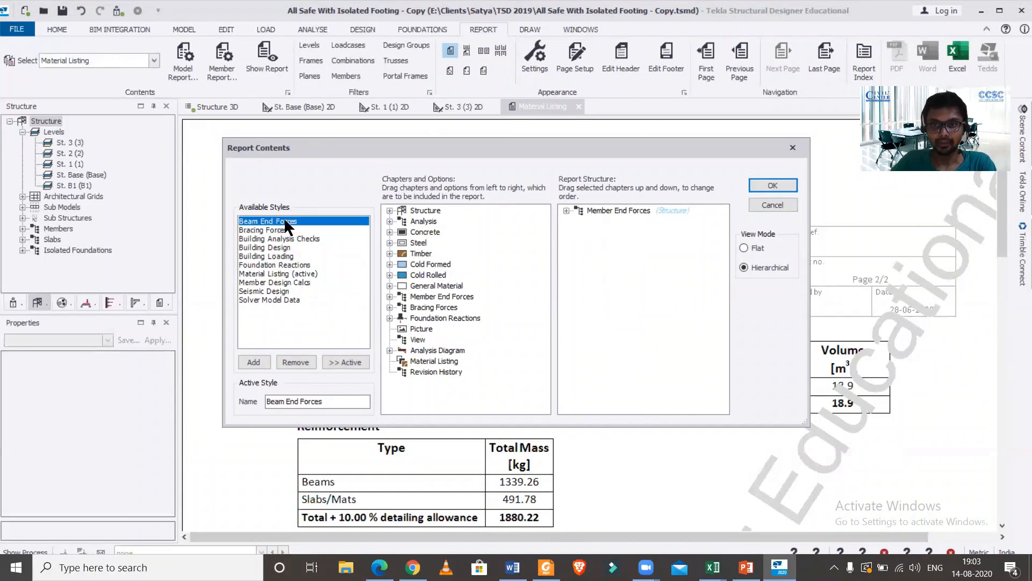
click(567, 210)
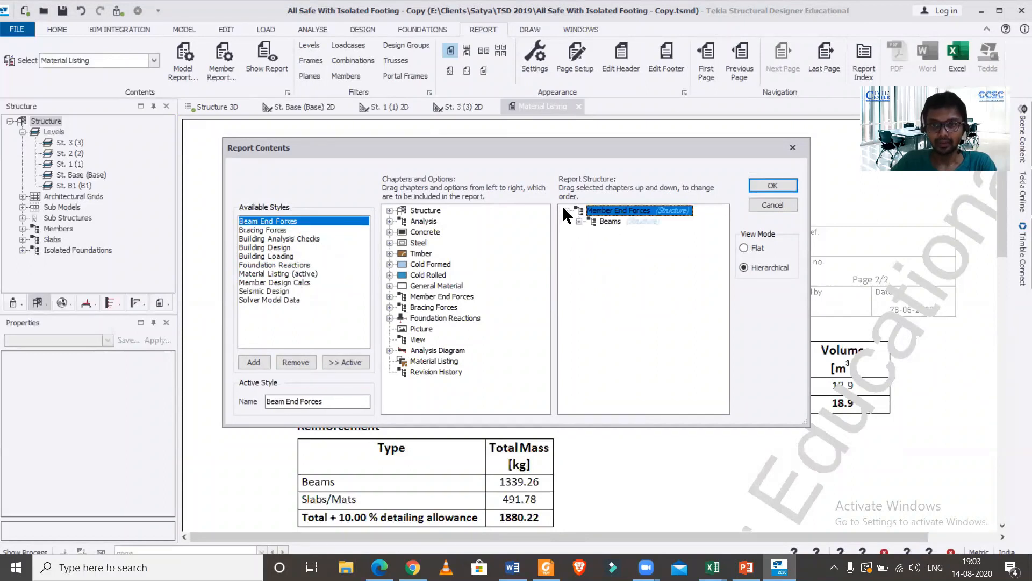
click(579, 221)
click(609, 236)
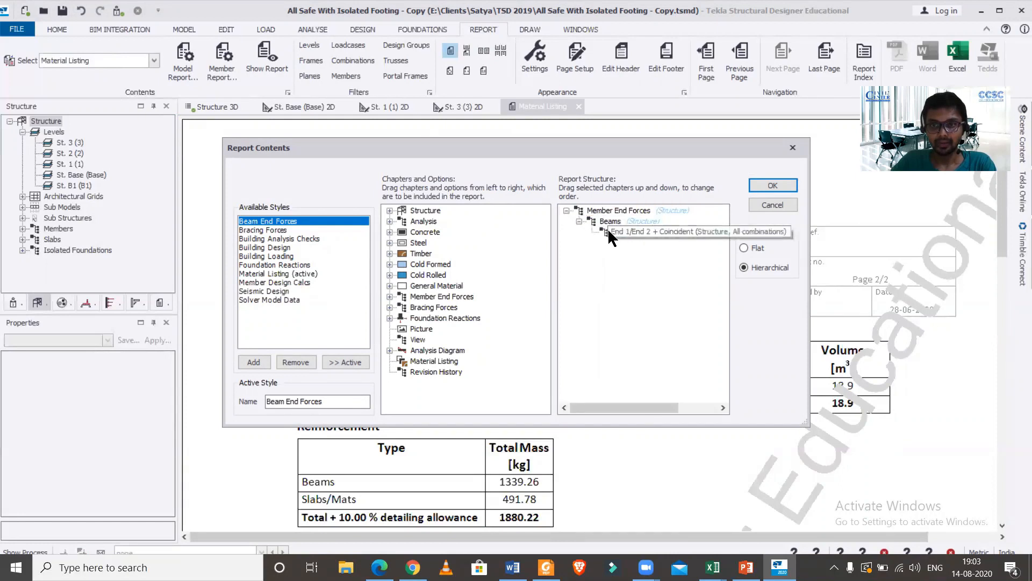
Apply the Selected levels model filter to the Member End Forces chapter of the Beam End Forces style and accept the report contents
click(624, 210)
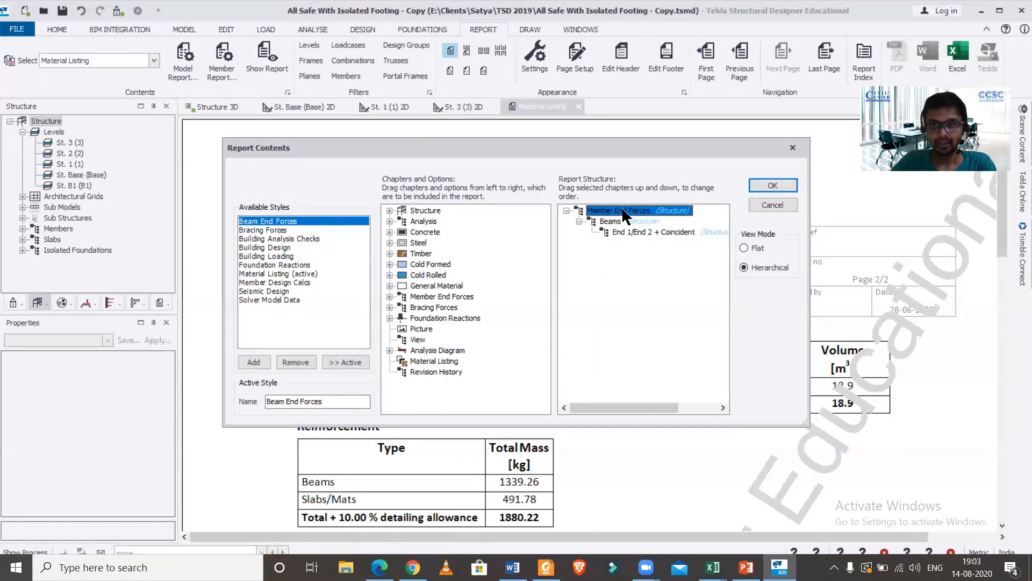
right_click(624, 211)
mouse_move(654, 241)
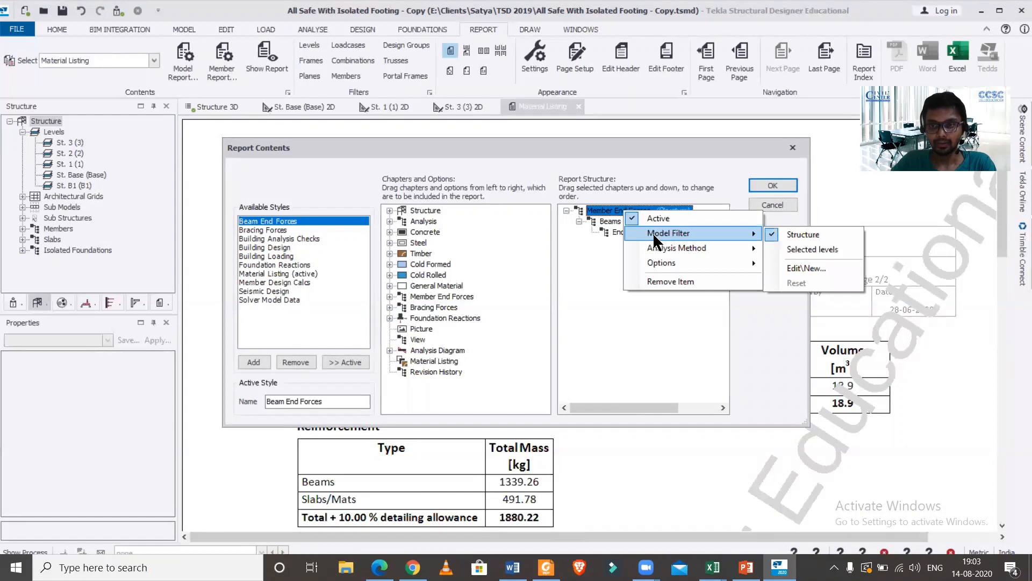
click(802, 251)
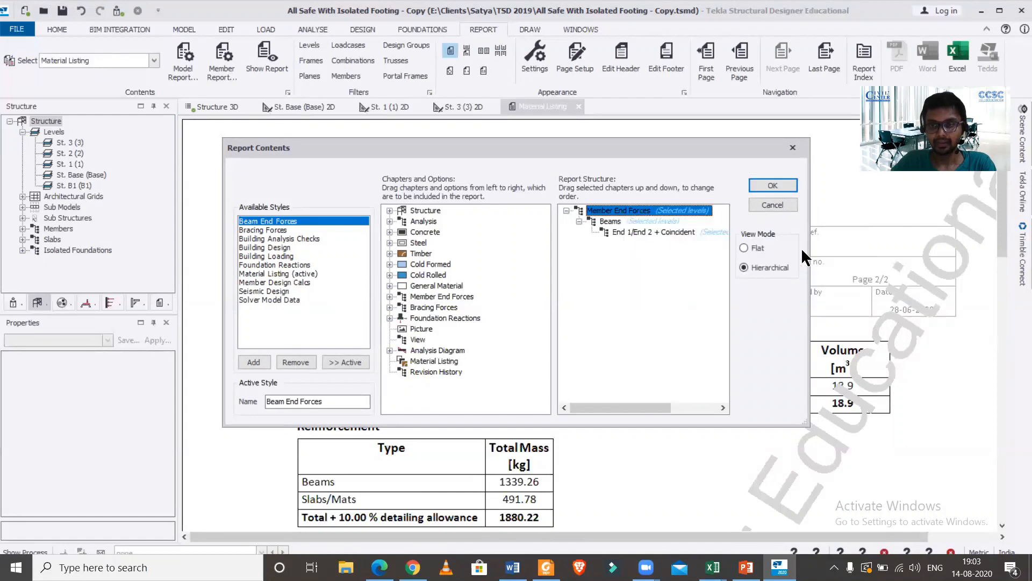
click(783, 187)
Review the beam, slab and reinforcement tables in the Material Listing report and check the report's levels filter
scroll(600, 315, down, 10)
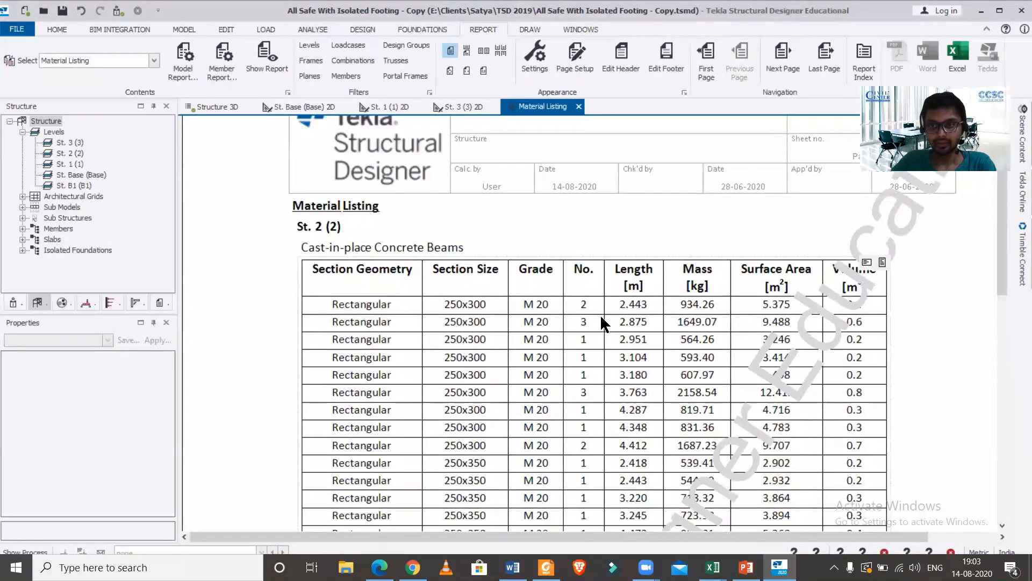
scroll(603, 311, down, 8)
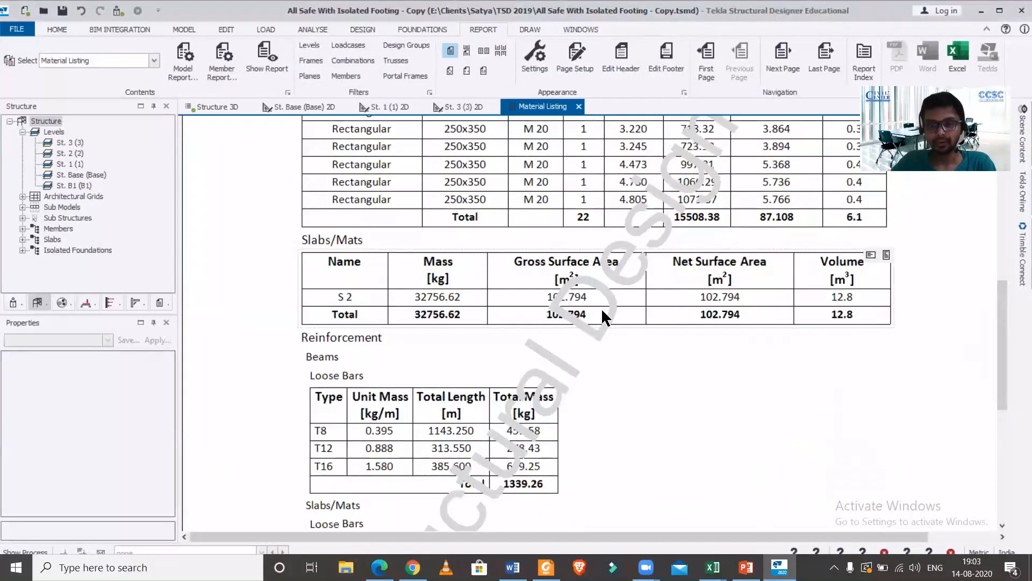
scroll(601, 307, up, 5)
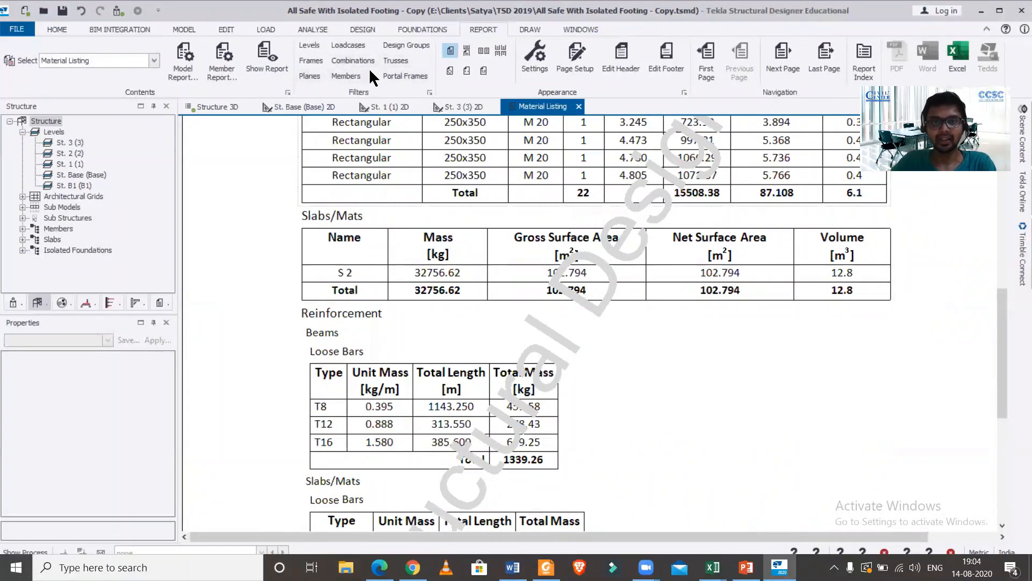
click(310, 47)
click(668, 174)
Try removing and re-adding the Material Listing chapter, view its model filter choices, and close the report contents without applying the changes
click(180, 73)
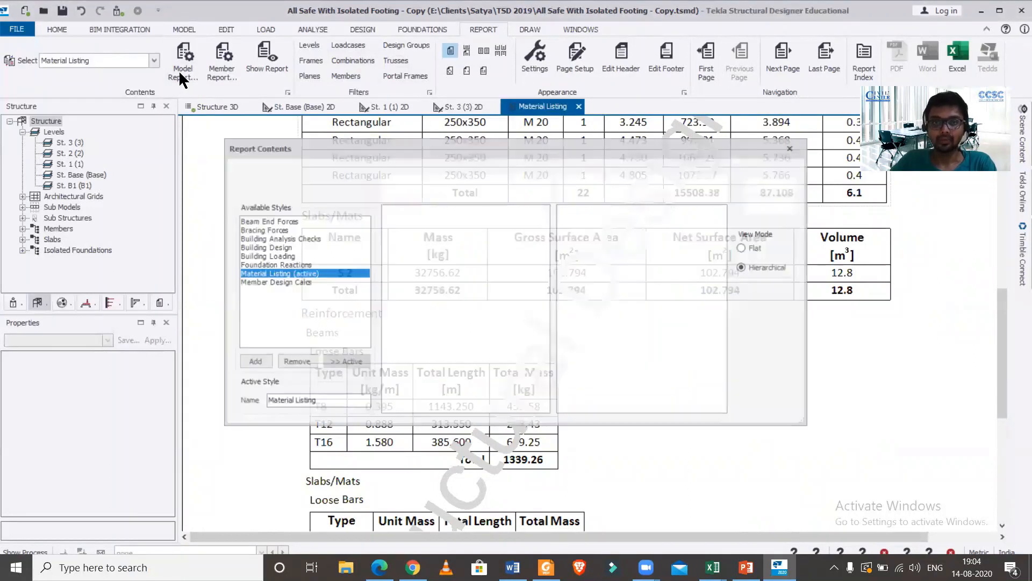
drag(608, 210, 485, 249)
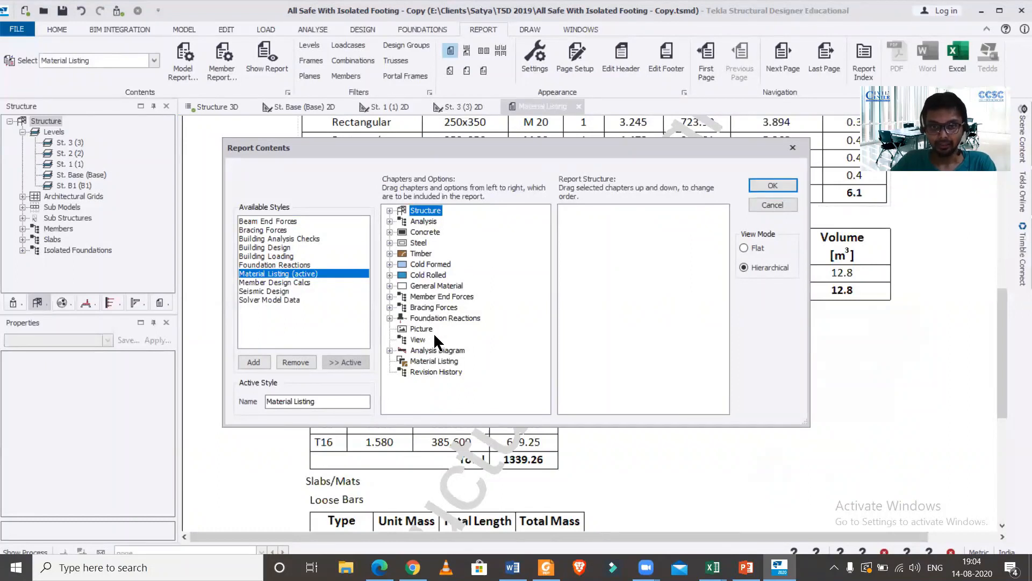
drag(437, 359, 609, 236)
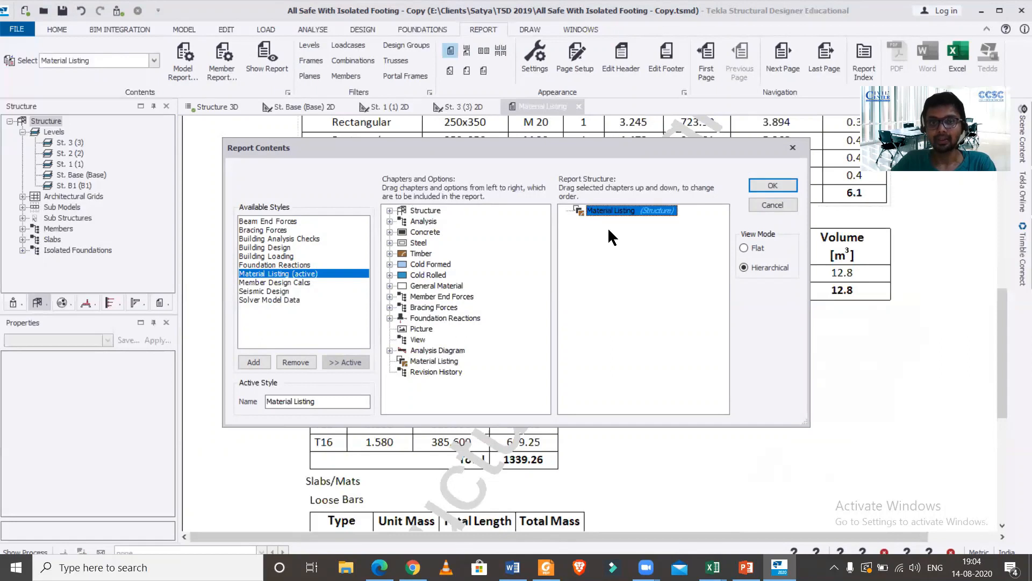
right_click(610, 207)
mouse_move(635, 235)
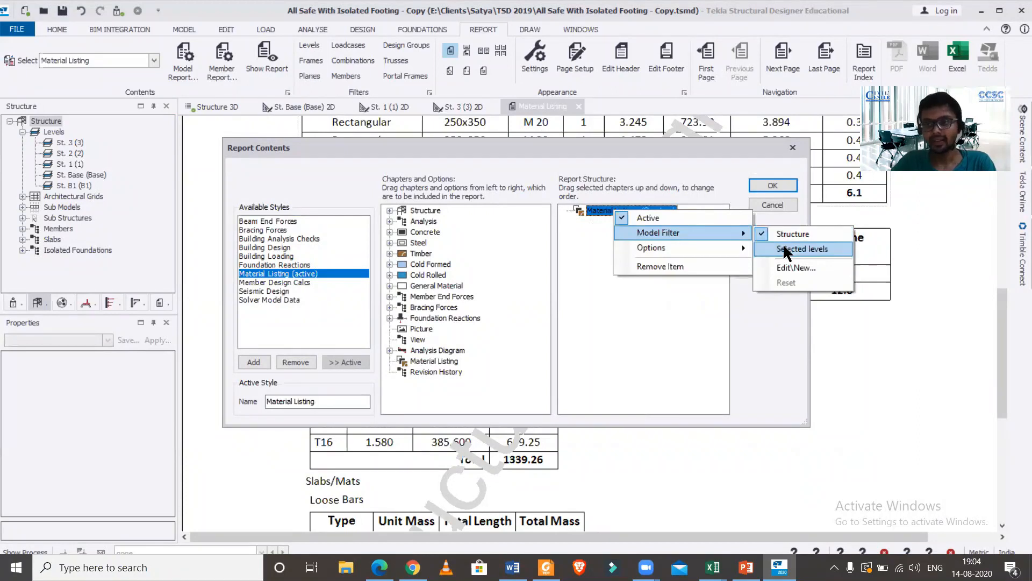
click(688, 351)
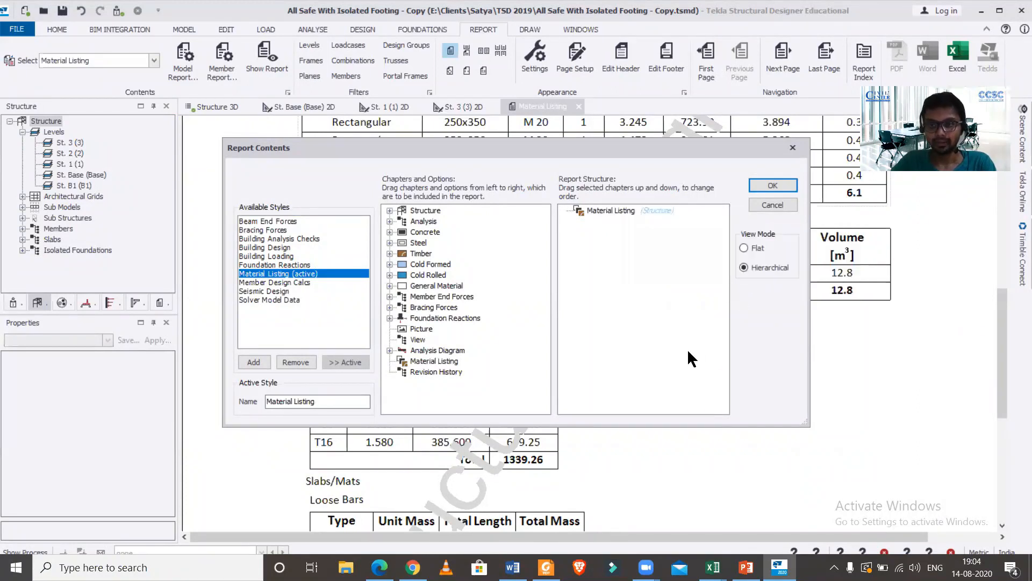
click(793, 147)
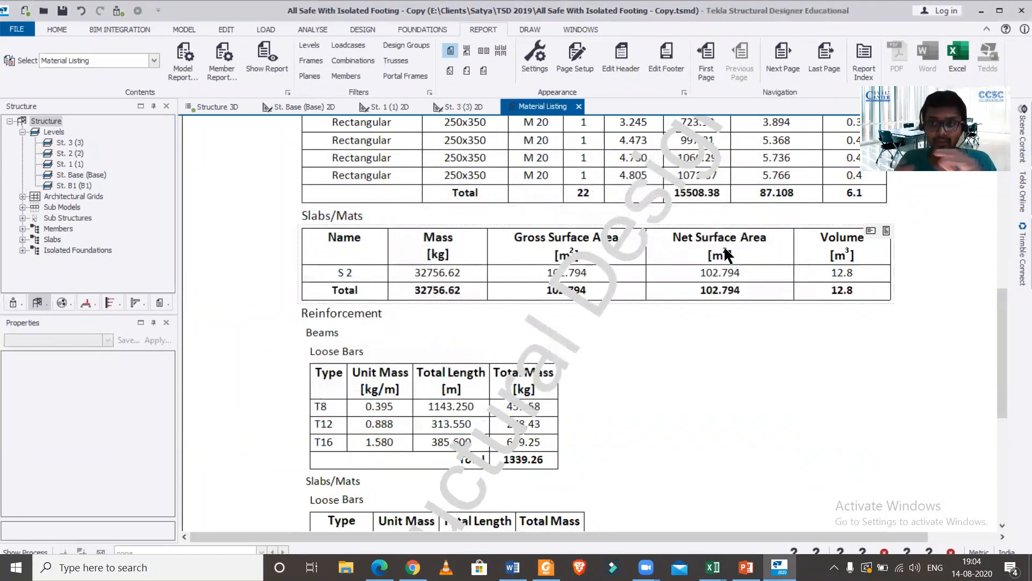